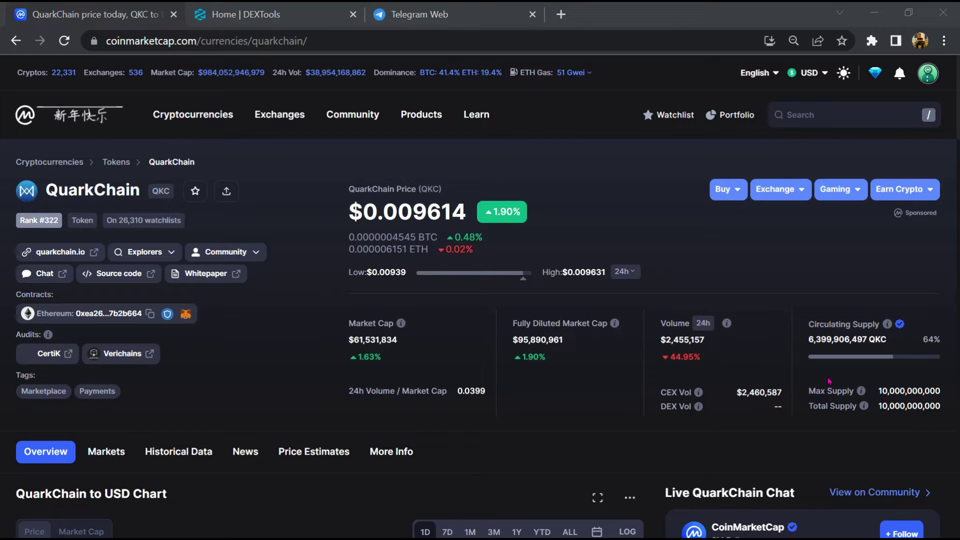
pyautogui.scroll(-5, 828, 381)
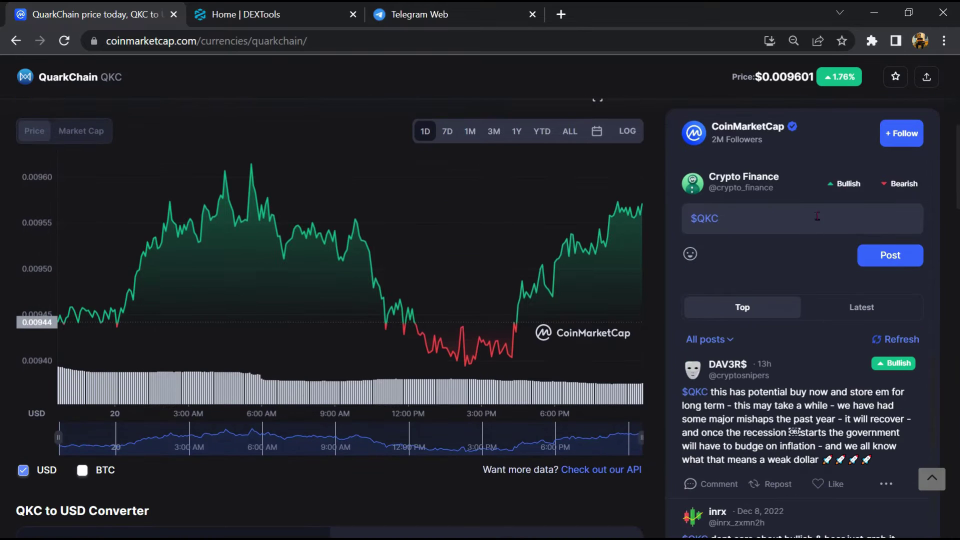
pyautogui.click(846, 187)
pyautogui.click(904, 183)
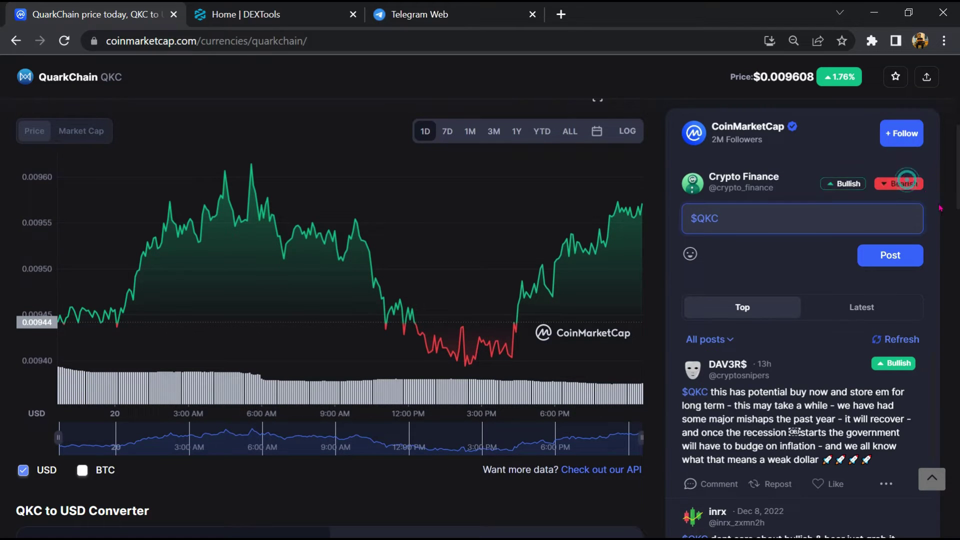
pyautogui.scroll(-1, 949, 233)
pyautogui.scroll(-2, 949, 233)
pyautogui.scroll(-2, 767, 306)
pyautogui.scroll(-1, 767, 306)
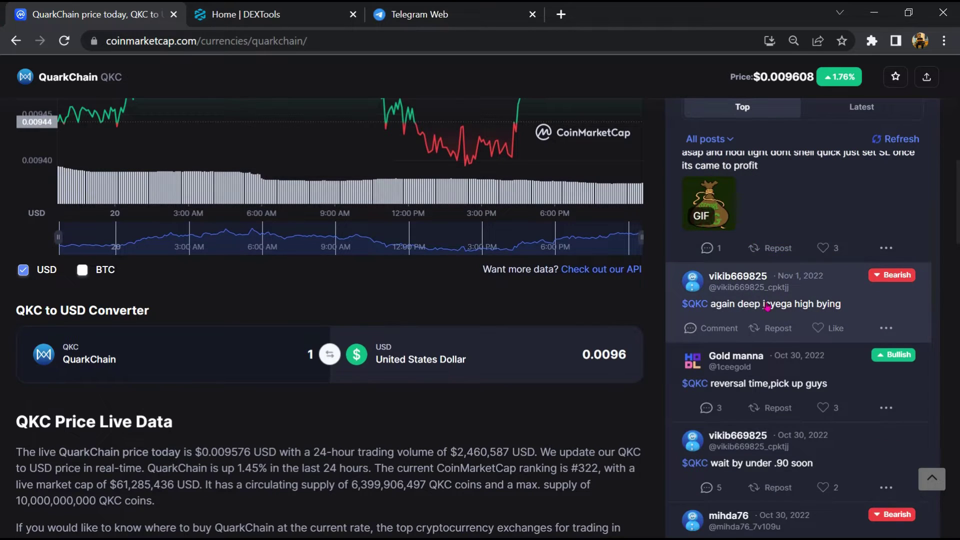
pyautogui.scroll(-3, 747, 315)
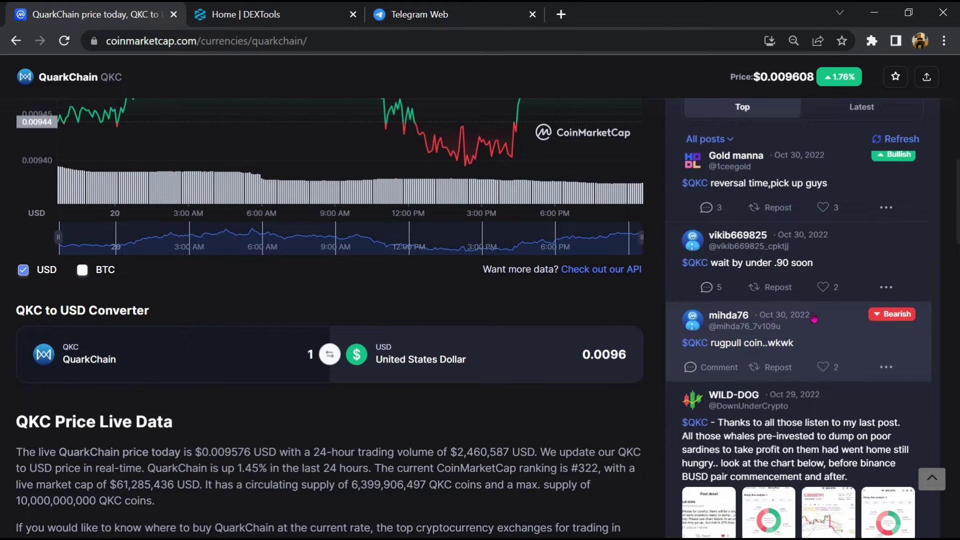
pyautogui.scroll(-1, 814, 319)
pyautogui.scroll(-2, 814, 320)
pyautogui.scroll(-2, 814, 320)
pyautogui.scroll(-2, 814, 320)
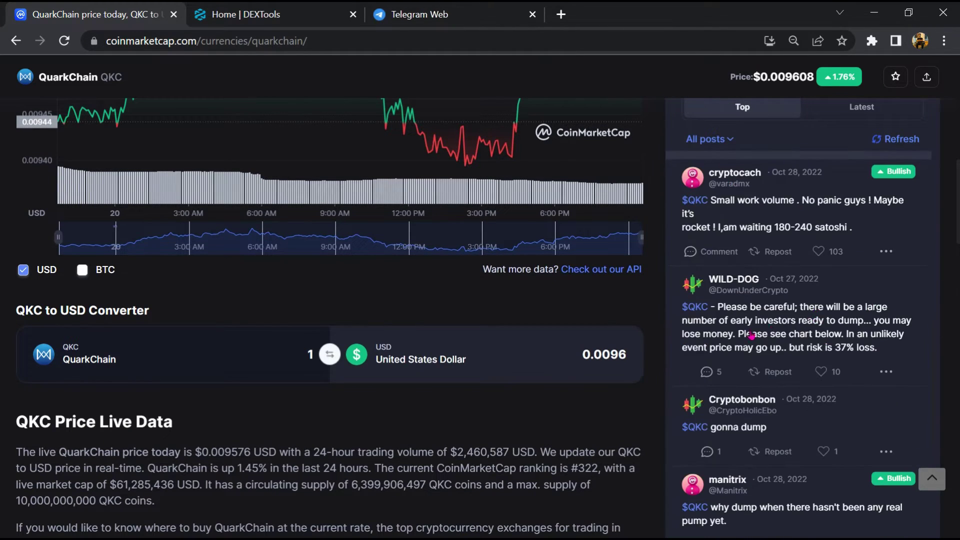
pyautogui.scroll(-3, 769, 335)
pyautogui.scroll(-2, 769, 337)
pyautogui.scroll(-2, 769, 337)
pyautogui.scroll(5, 751, 341)
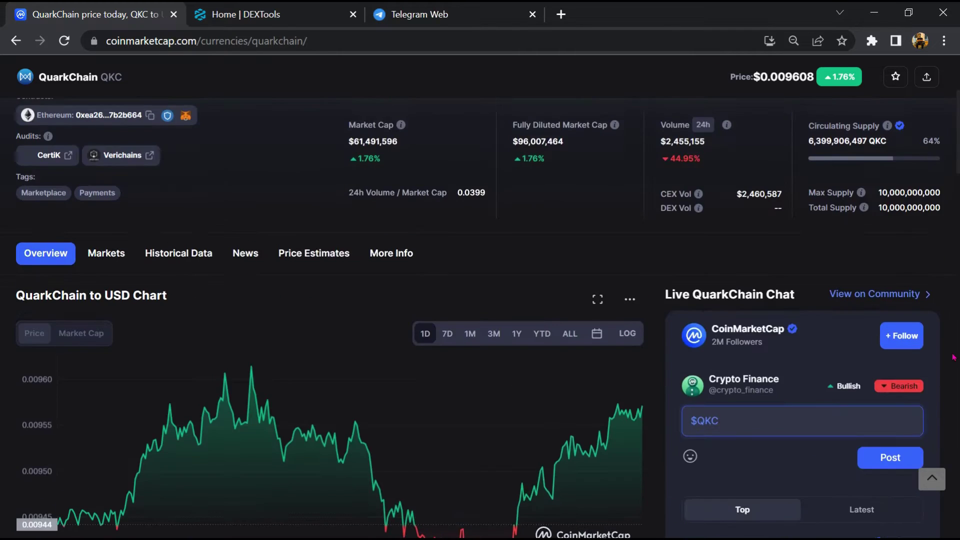
pyautogui.scroll(3, 740, 342)
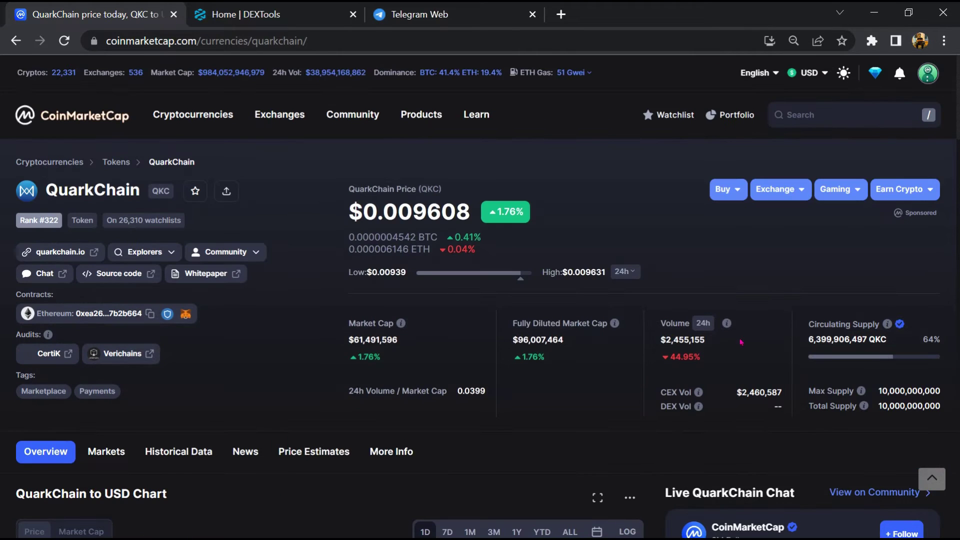
# Step: Search Telegram Web for 'quarkchainio', copied from the failed t.me chat link
pyautogui.click(40, 276)
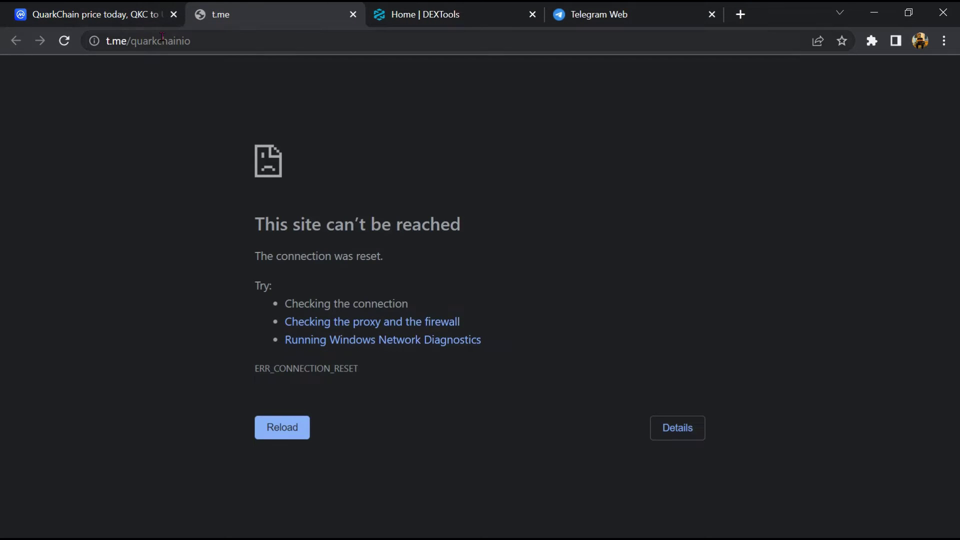
pyautogui.doubleClick(167, 41)
pyautogui.hotkey('ctrl', 'c')
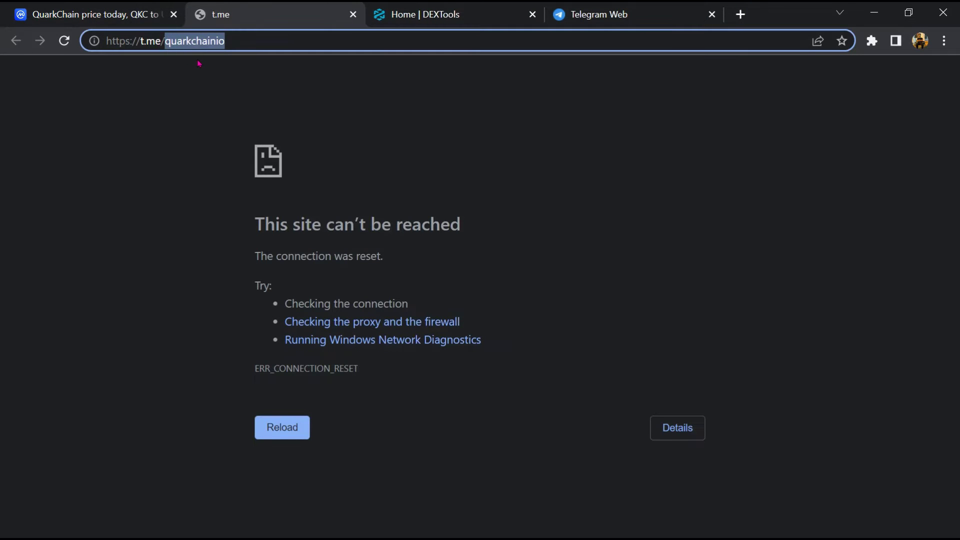
pyautogui.click(621, 10)
pyautogui.hotkey('ctrl', 'v')
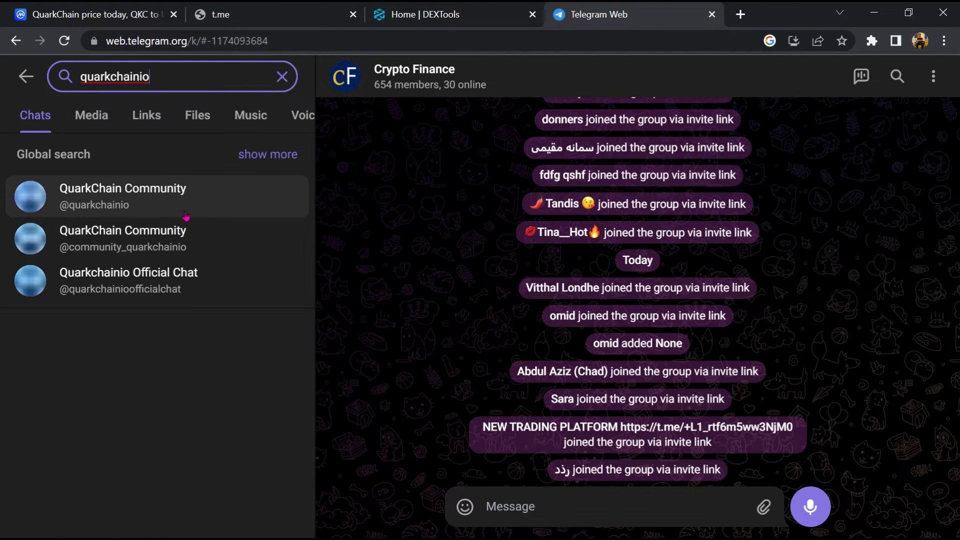
# Step: Search the QuarkChain Community group for 'scam' and view the first matching messages
pyautogui.click(173, 210)
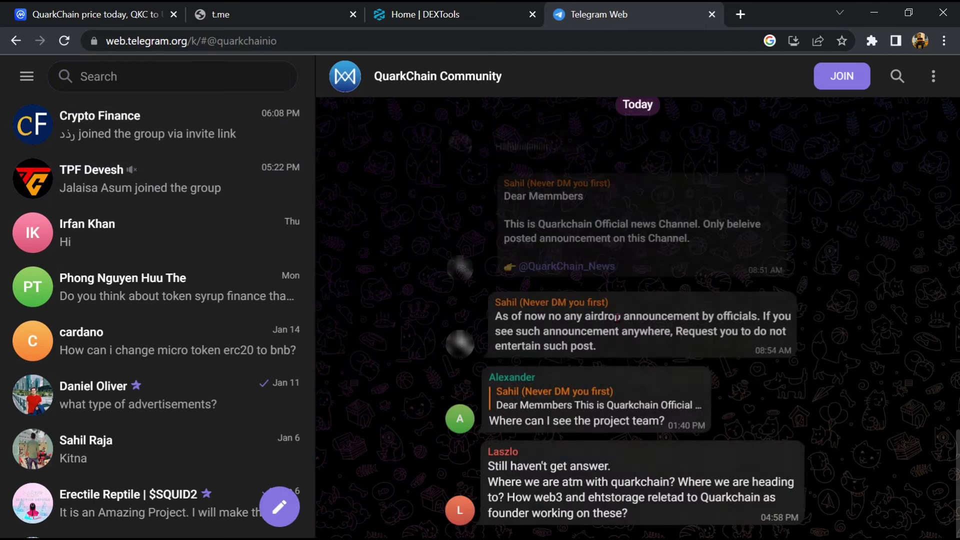
pyautogui.click(897, 77)
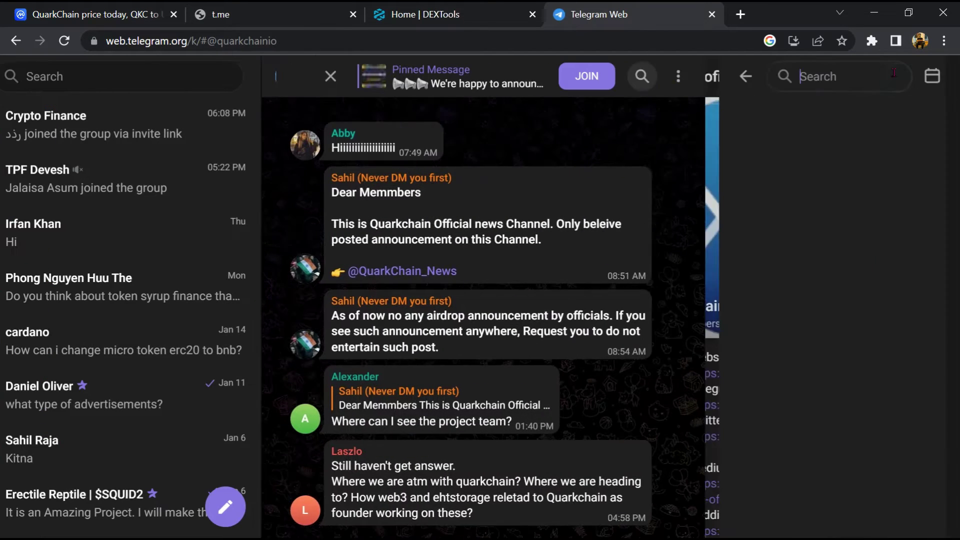
pyautogui.write('scam')
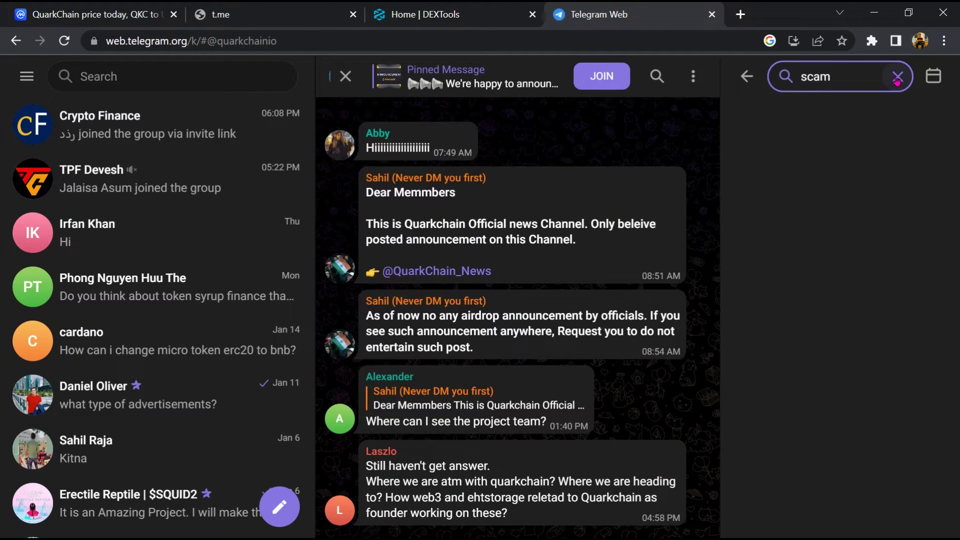
pyautogui.click(862, 167)
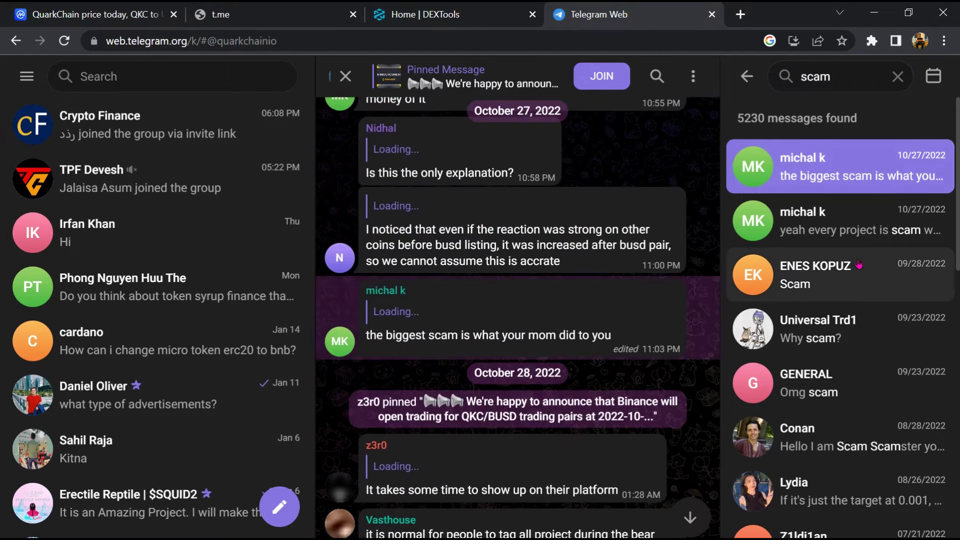
pyautogui.click(859, 265)
pyautogui.scroll(-3, 855, 265)
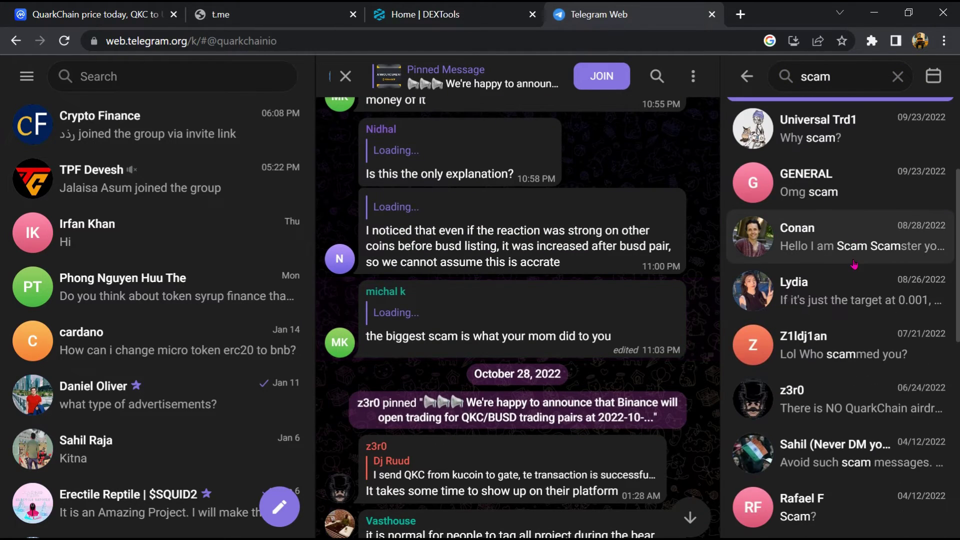
# Step: Read older scam-related messages back to November 2021, then return to CoinMarketCap
pyautogui.click(850, 197)
pyautogui.click(867, 327)
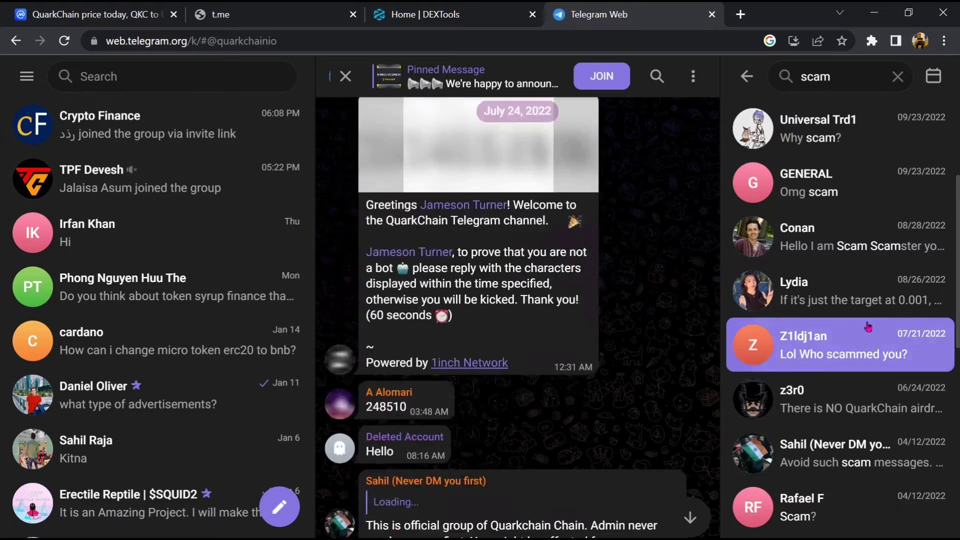
pyautogui.scroll(-3, 868, 327)
pyautogui.click(867, 327)
pyautogui.scroll(-3, 868, 327)
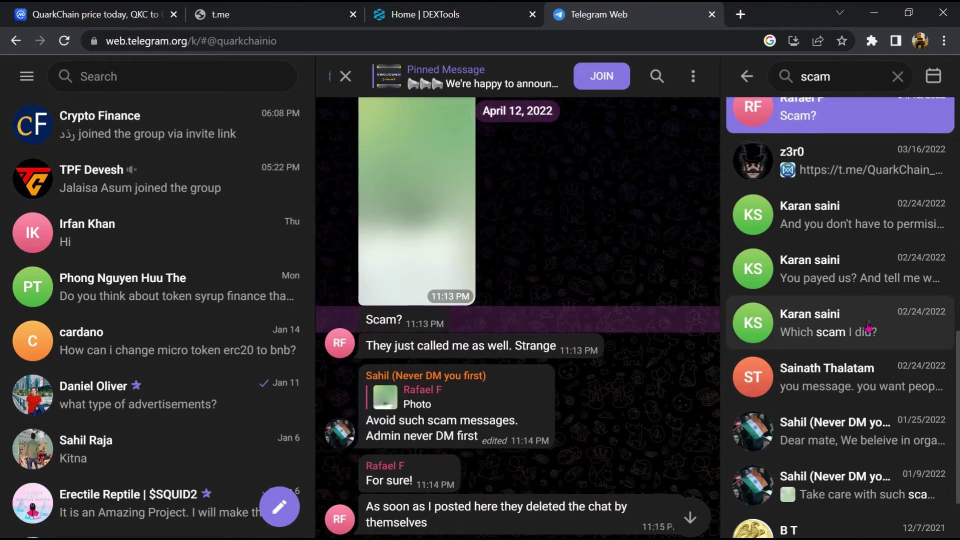
pyautogui.click(869, 327)
pyautogui.scroll(-4, 867, 327)
pyautogui.click(868, 327)
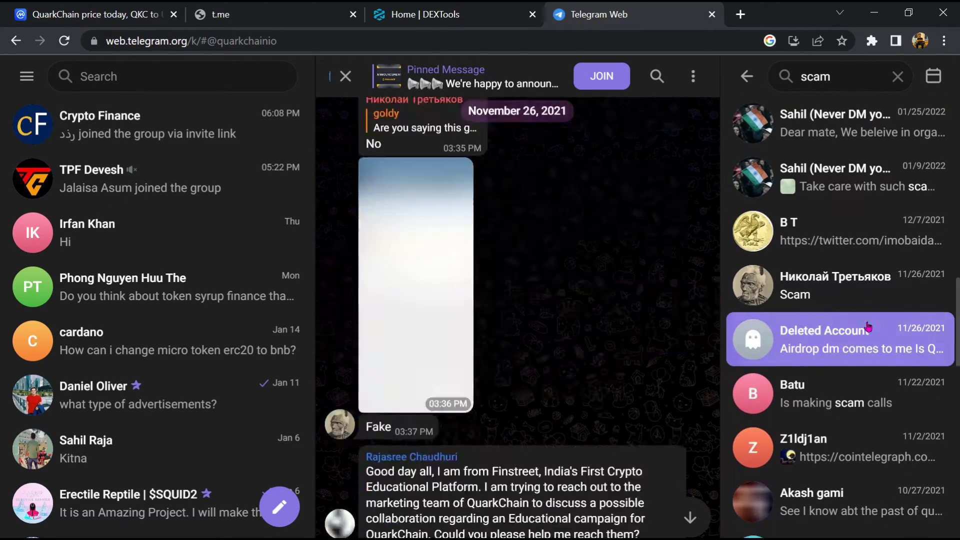
pyautogui.scroll(-4, 868, 327)
pyautogui.click(868, 327)
pyautogui.click(55, 14)
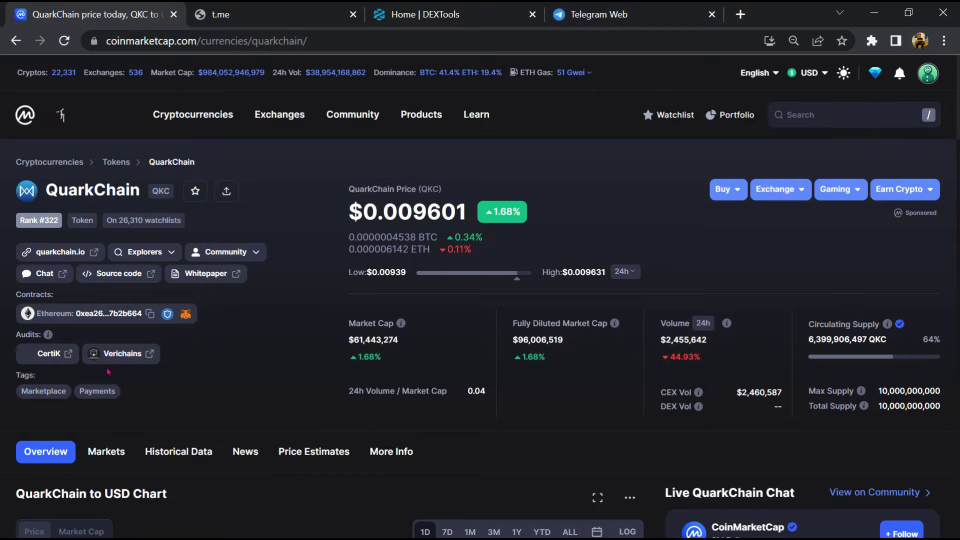
# Step: Copy QuarkChain's Ethereum contract address from CoinMarketCap and switch to DEXTools
pyautogui.click(150, 316)
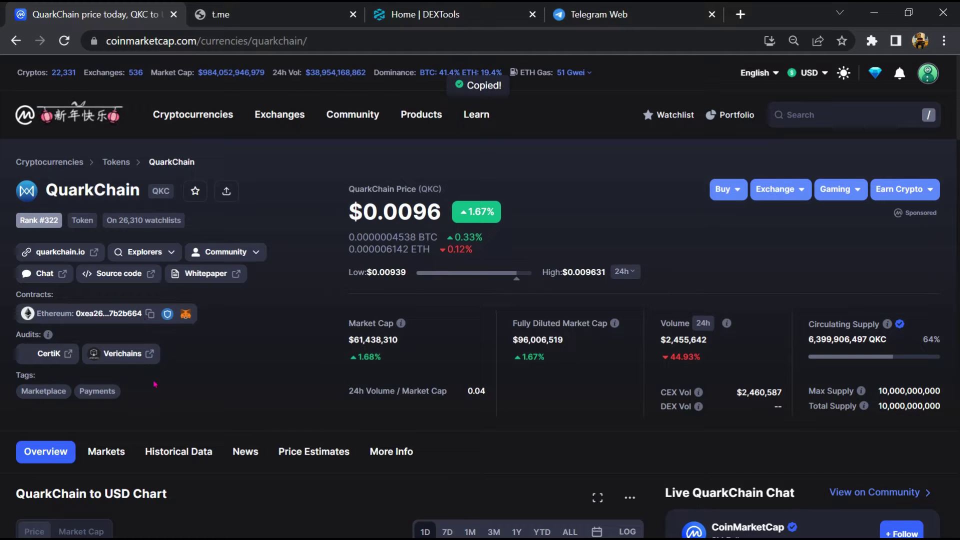
pyautogui.click(477, 15)
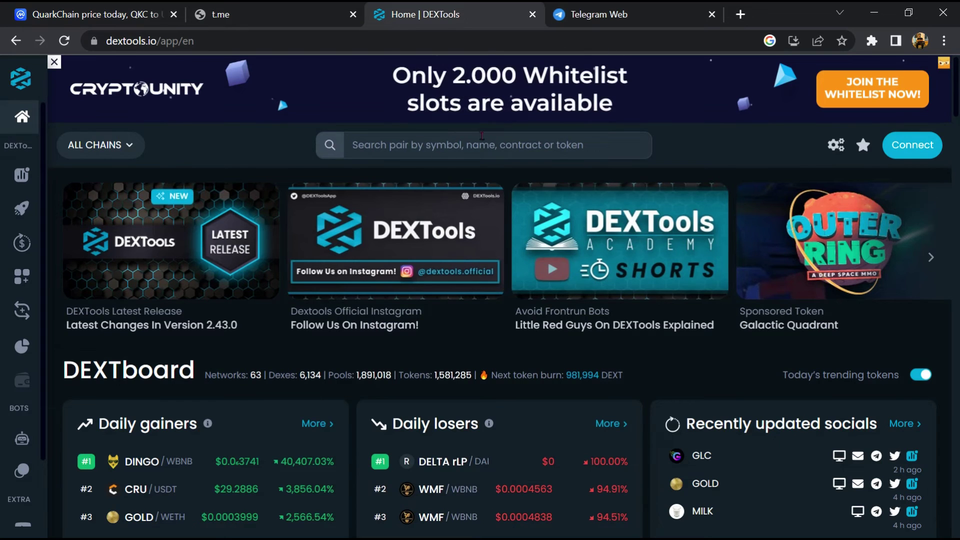
# Step: Paste the QuarkChain contract address into DEXTools search to reach the QKC pair
pyautogui.click(420, 144)
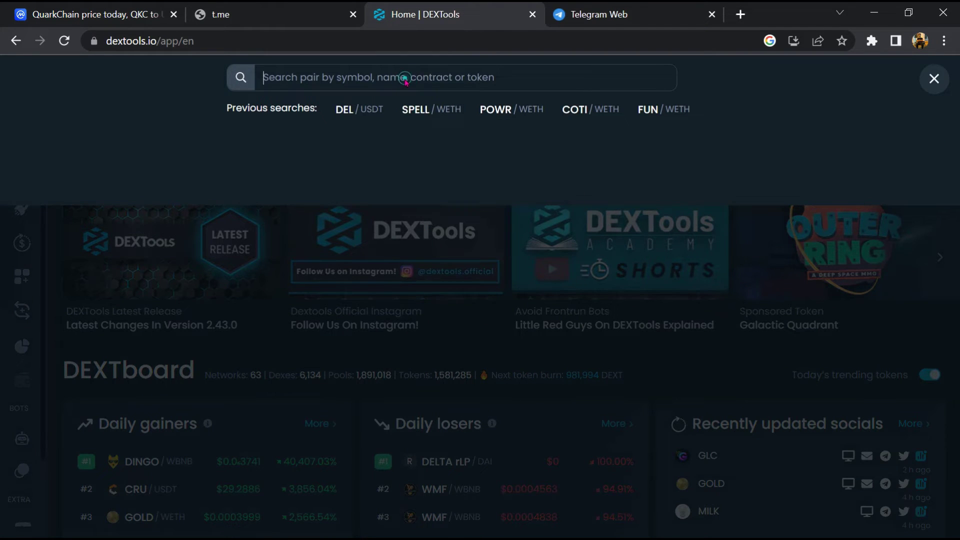
pyautogui.rightClick(406, 79)
pyautogui.click(457, 200)
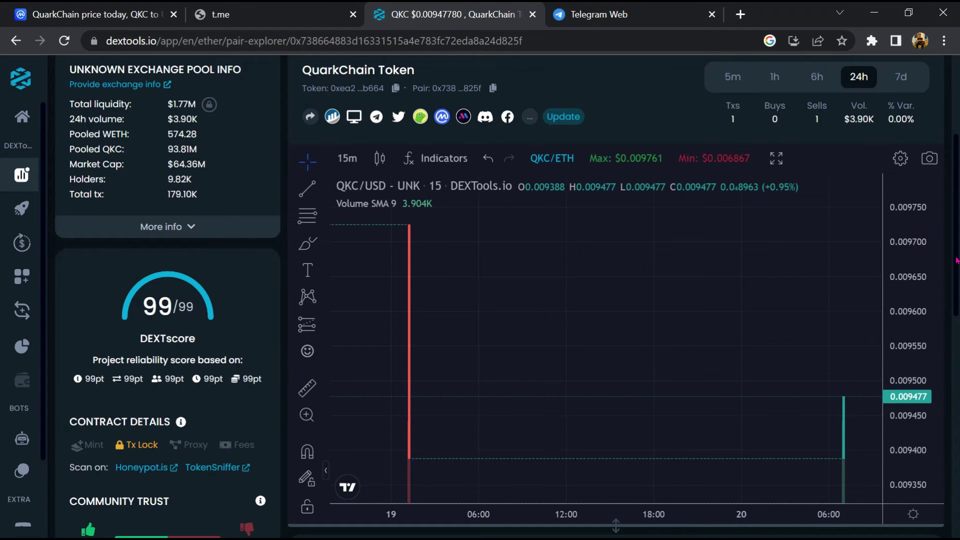
pyautogui.scroll(-2, 117, 201)
pyautogui.scroll(-2, 119, 200)
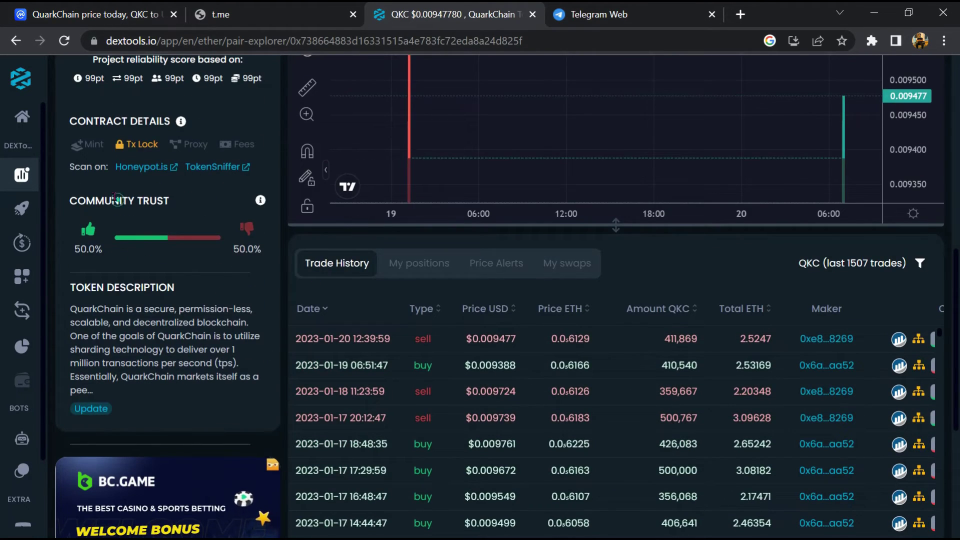
# Step: Check QKC's Community Trust votes (50.0% positive, 50.0% negative), then return to CoinMarketCap
pyautogui.tripleClick(117, 200)
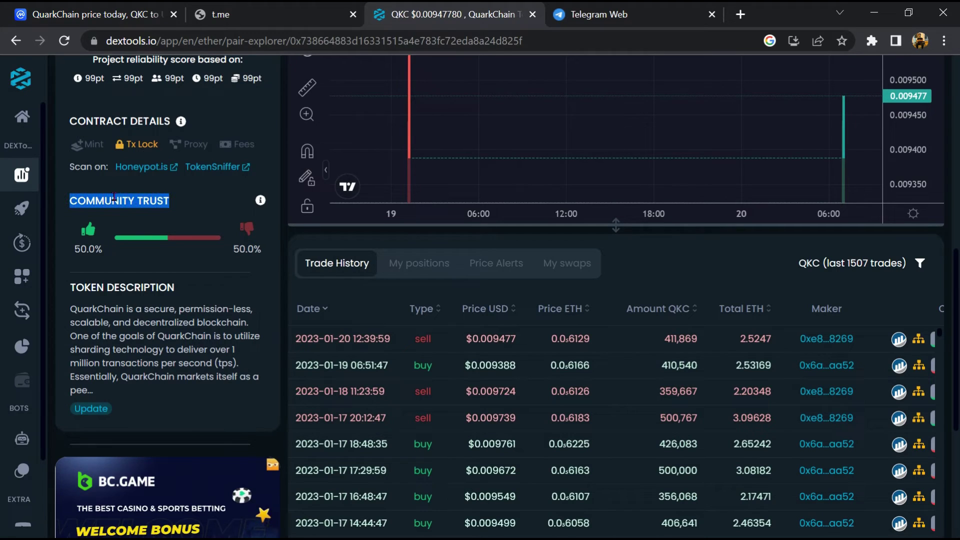
pyautogui.doubleClick(76, 248)
pyautogui.click(236, 249)
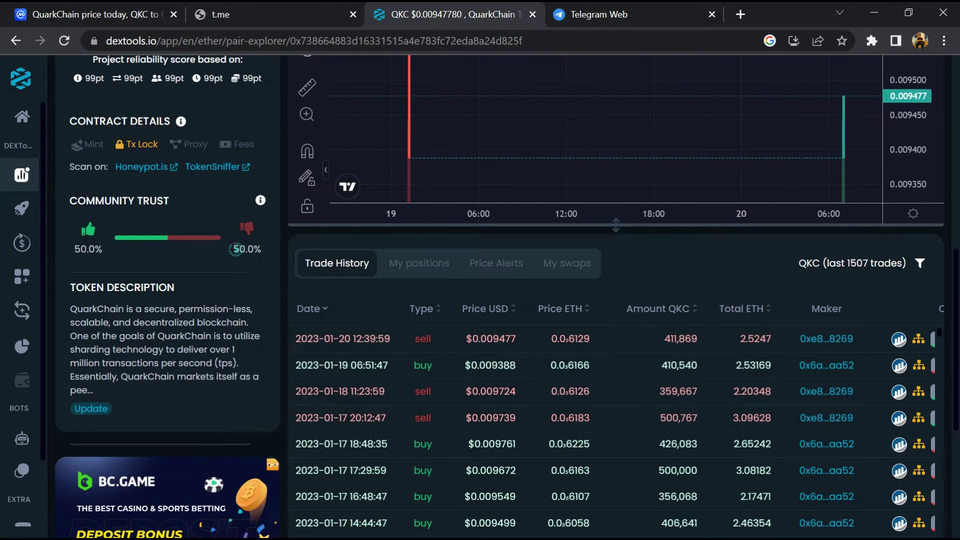
pyautogui.doubleClick(236, 248)
pyautogui.click(235, 249)
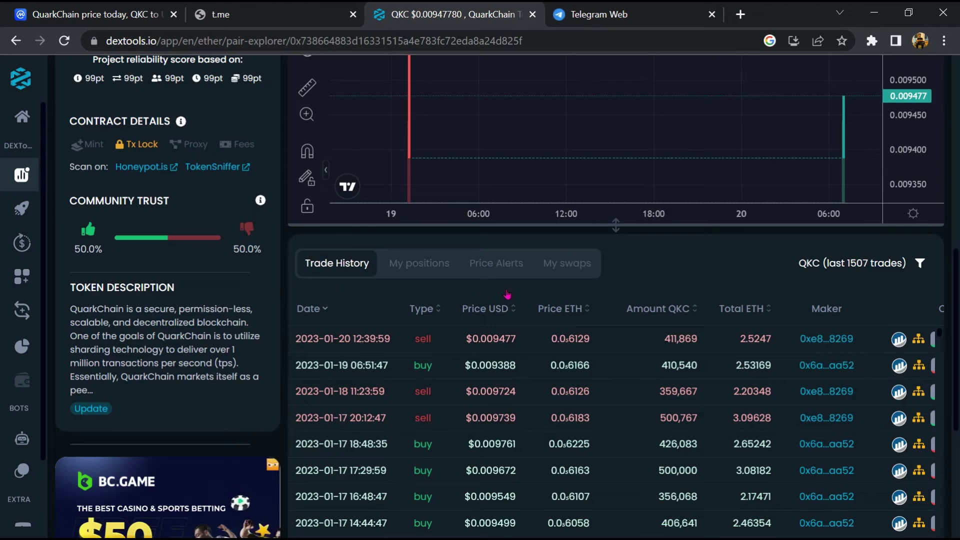
pyautogui.scroll(-3, 507, 295)
pyautogui.scroll(-1, 507, 295)
pyautogui.scroll(-1, 508, 291)
pyautogui.scroll(-3, 510, 285)
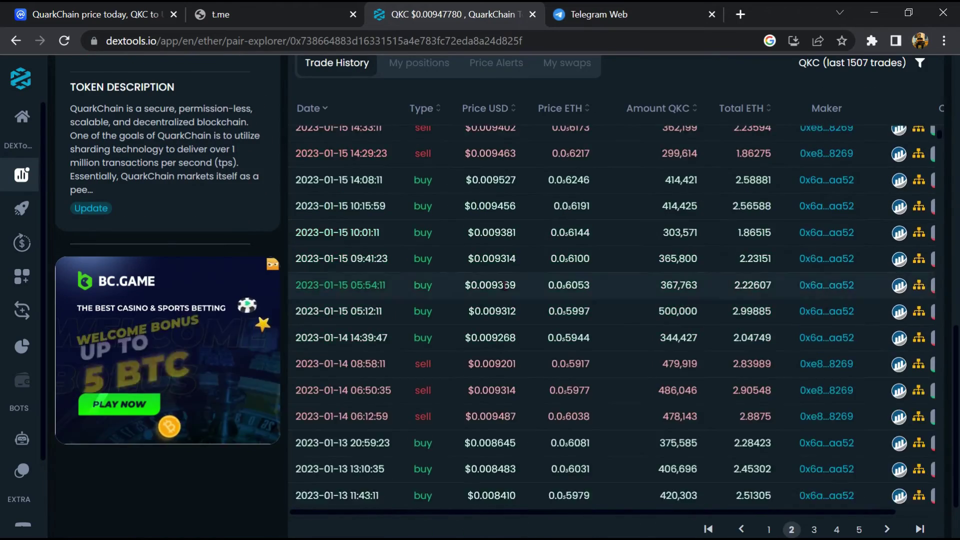
pyautogui.scroll(-3, 504, 285)
pyautogui.scroll(-5, 504, 287)
pyautogui.scroll(-3, 504, 289)
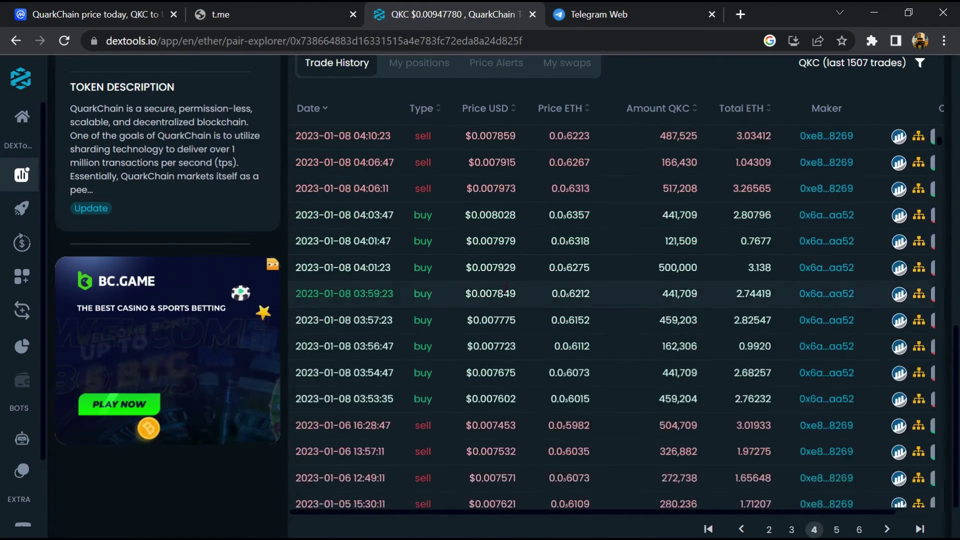
pyautogui.scroll(-5, 506, 289)
pyautogui.scroll(-3, 503, 291)
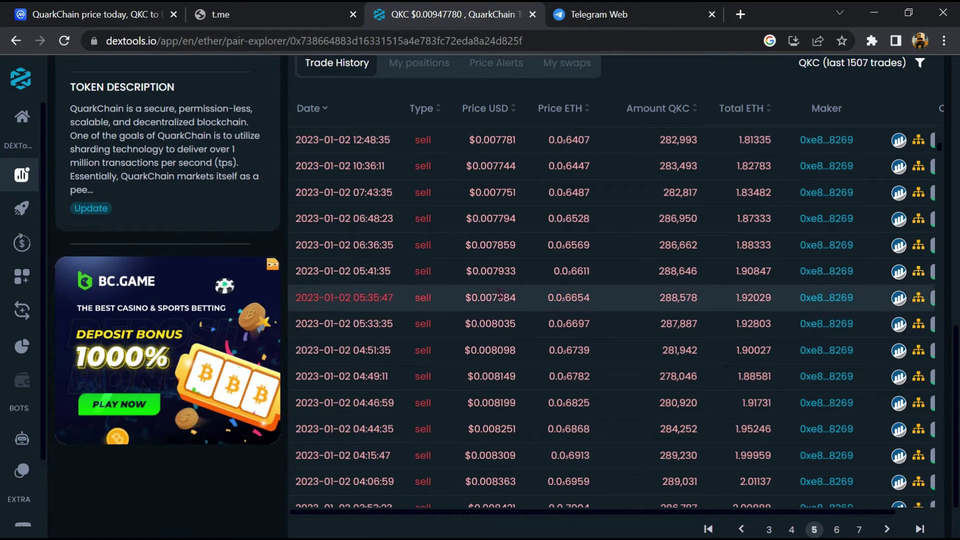
pyautogui.click(98, 14)
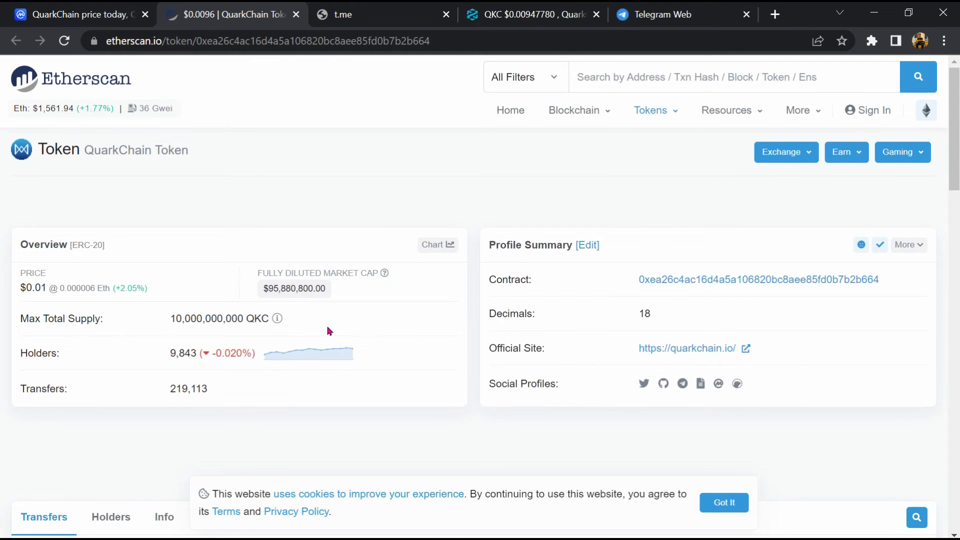
pyautogui.scroll(-3, 328, 331)
pyautogui.scroll(-2, 257, 301)
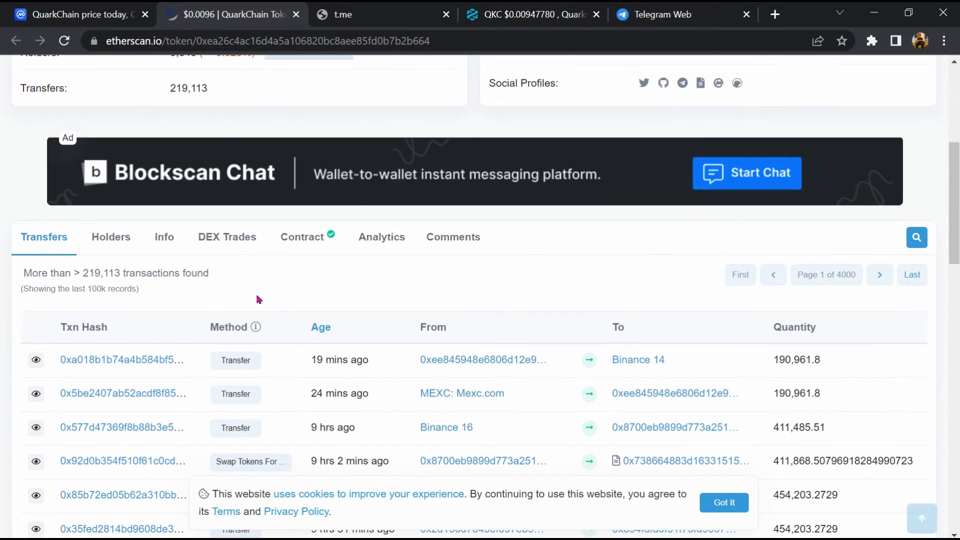
# Step: Open the Holders list and inspect Gate.io's 2.3650% and Binance 7's 2.0000% shares
pyautogui.click(111, 238)
pyautogui.scroll(-1, 460, 232)
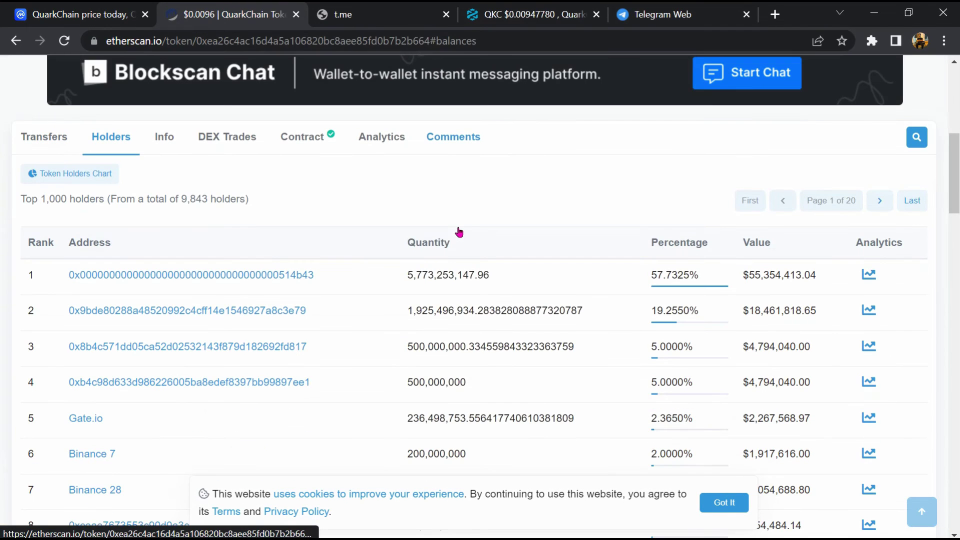
pyautogui.scroll(-1, 461, 232)
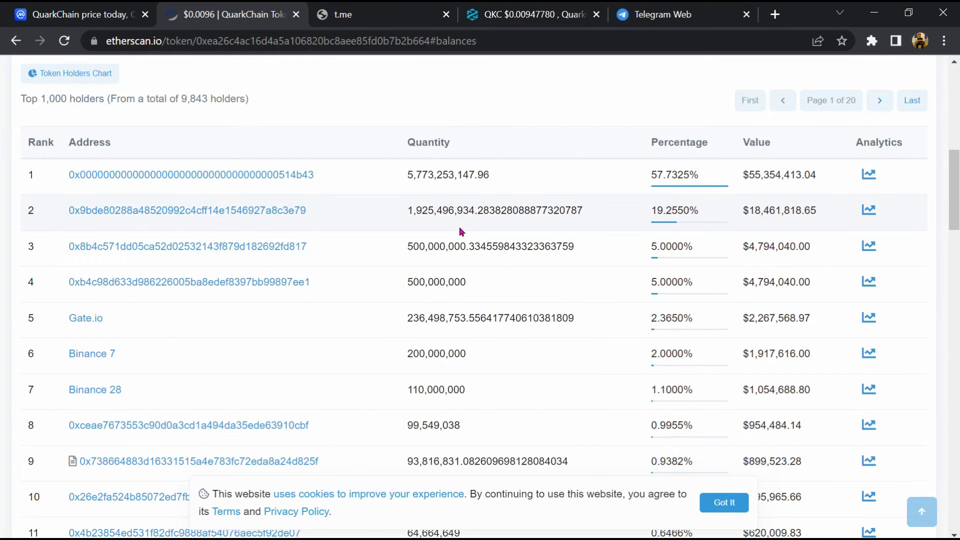
pyautogui.doubleClick(665, 316)
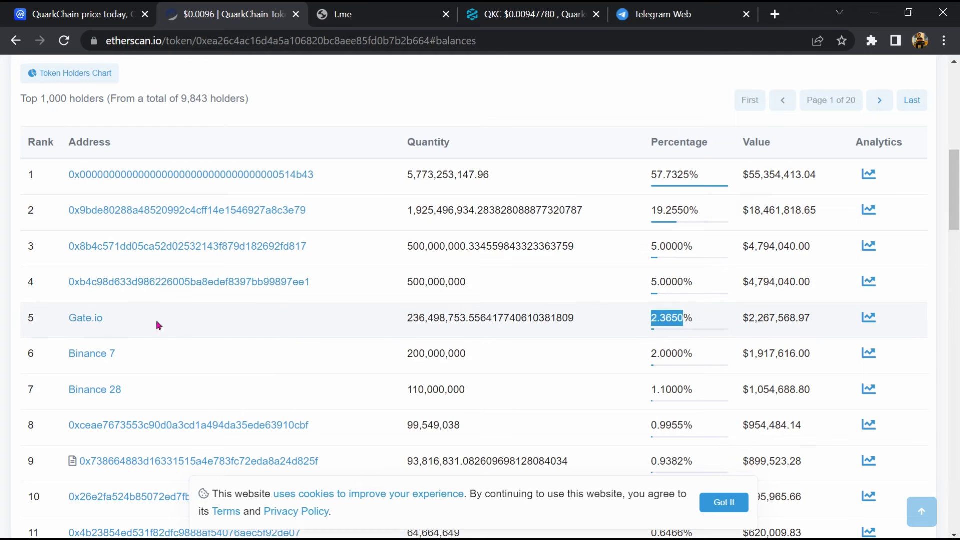
pyautogui.doubleClick(665, 354)
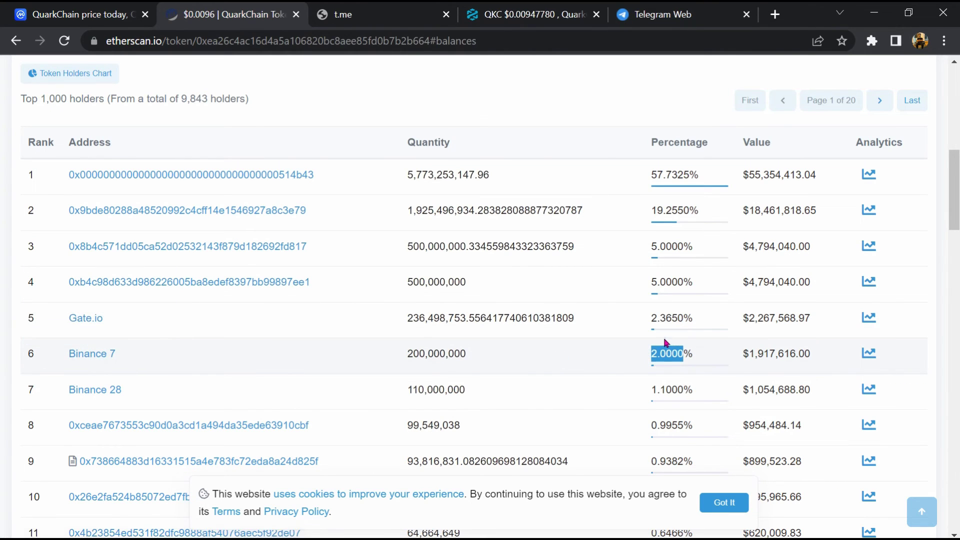
pyautogui.click(665, 352)
pyautogui.scroll(-1, 668, 355)
pyautogui.scroll(-4, 667, 355)
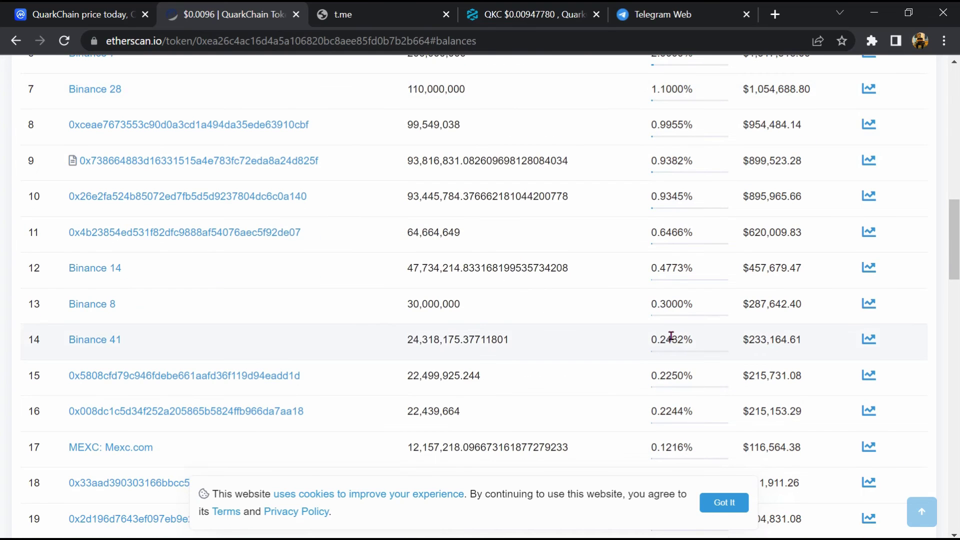
pyautogui.scroll(-3, 671, 338)
# Step: Inspect smaller holders' shares: MEXC 0.1216%, Hotbit 3 0.0140%, Bitrue 0.0130%
pyautogui.doubleClick(678, 247)
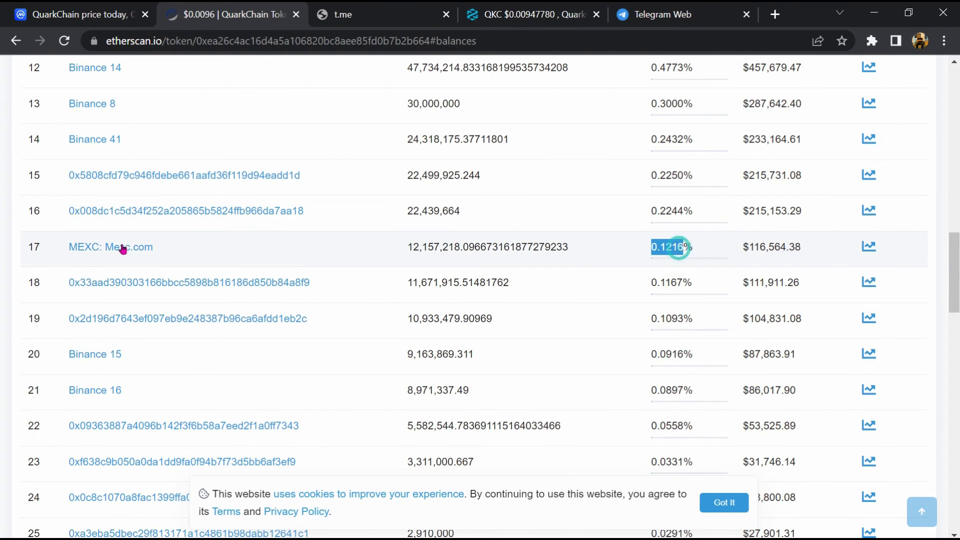
pyautogui.click(665, 247)
pyautogui.scroll(-3, 662, 273)
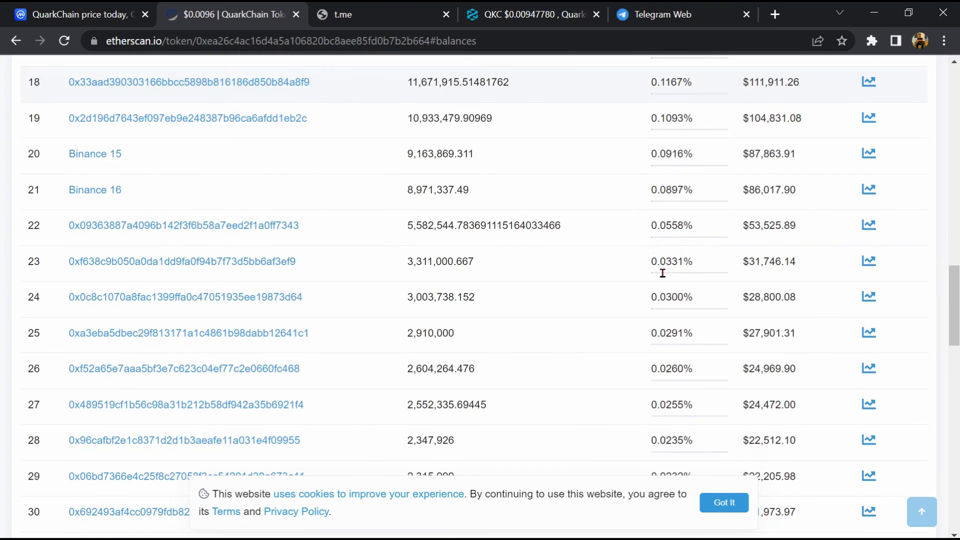
pyautogui.scroll(-3, 663, 273)
pyautogui.scroll(-3, 662, 275)
pyautogui.scroll(-2, 665, 277)
pyautogui.scroll(-4, 667, 286)
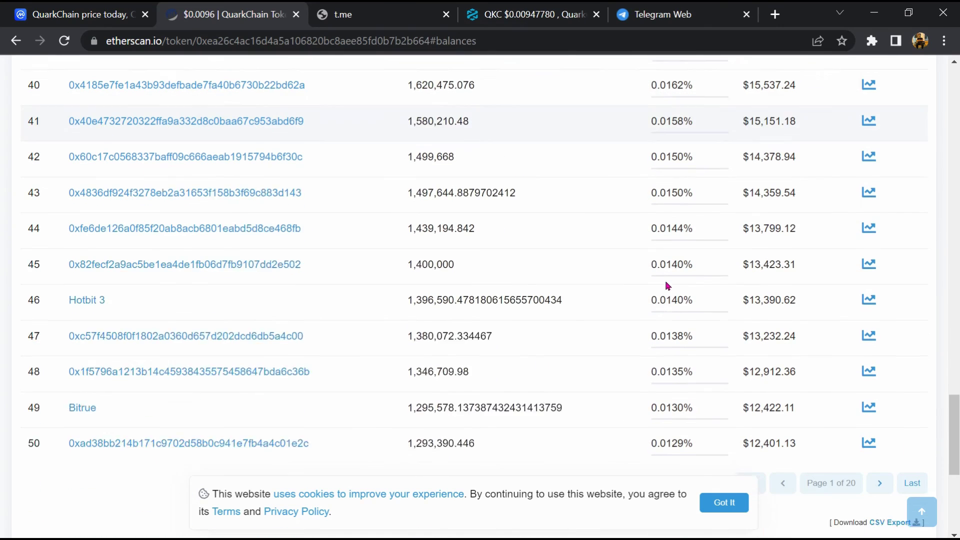
pyautogui.doubleClick(651, 283)
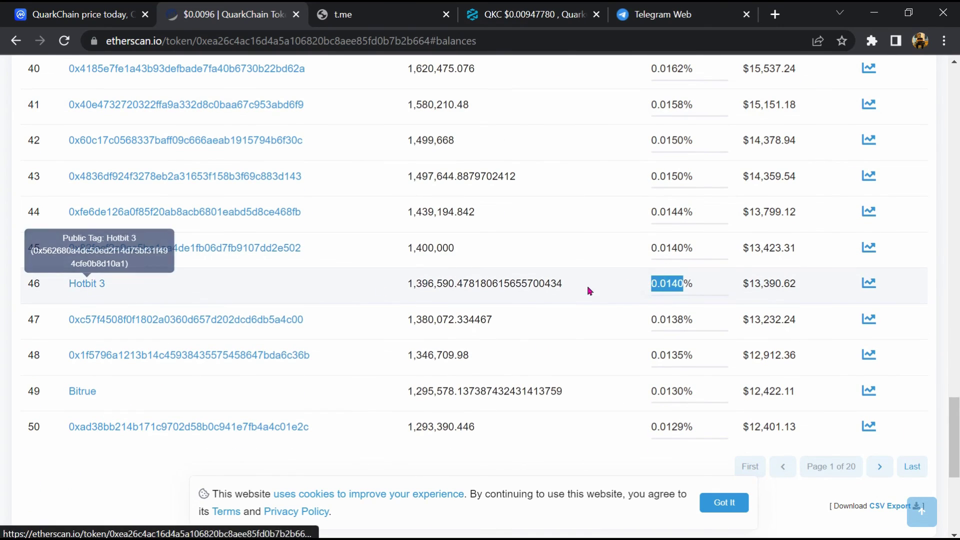
pyautogui.click(651, 288)
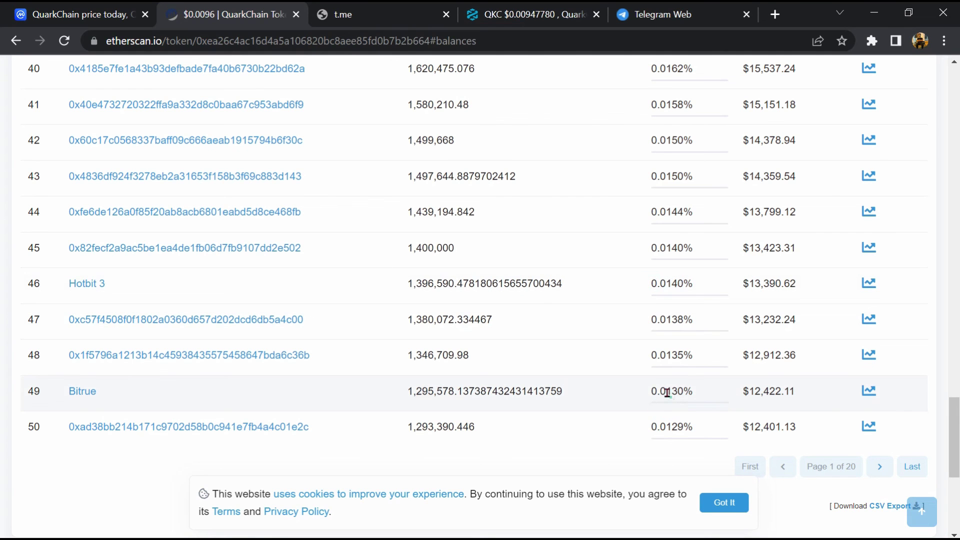
pyautogui.doubleClick(667, 392)
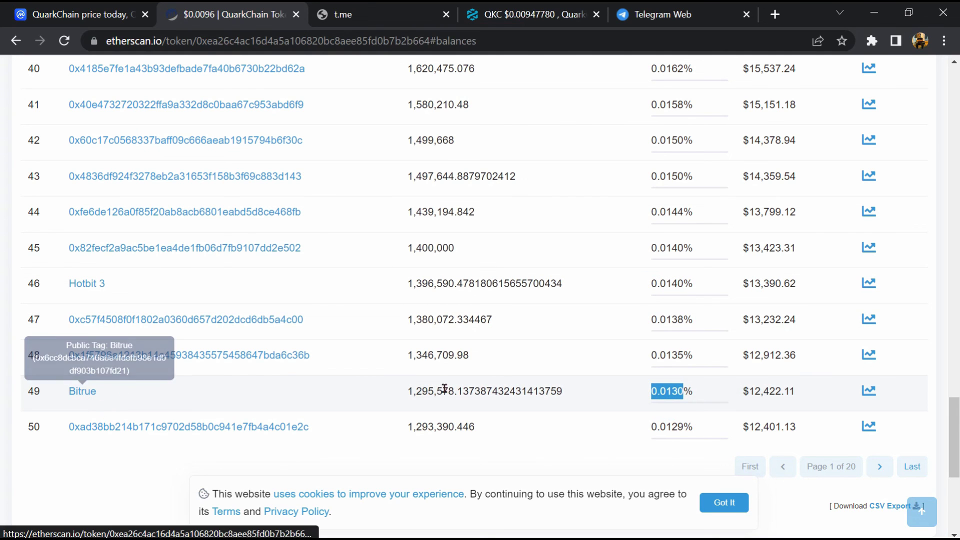